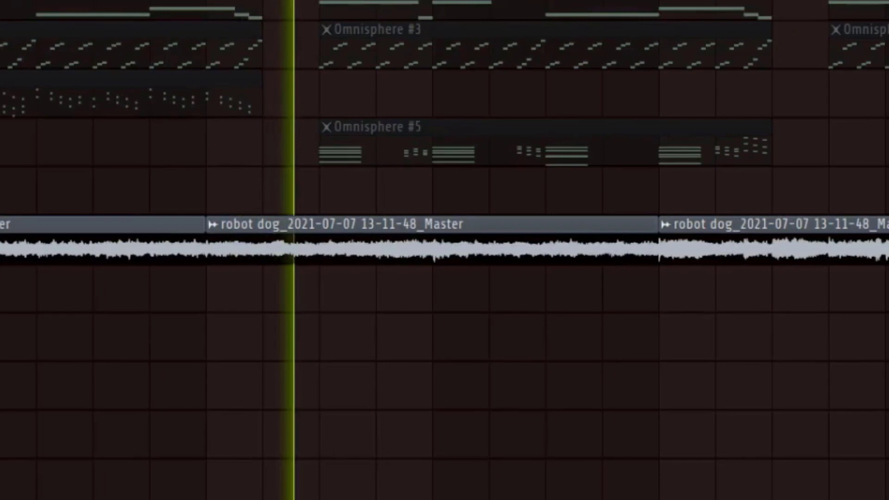
- View the Chinese Mellotron patch used on Omnisphere #3, then play the pattern's opening bars in the piano roll
key(space)
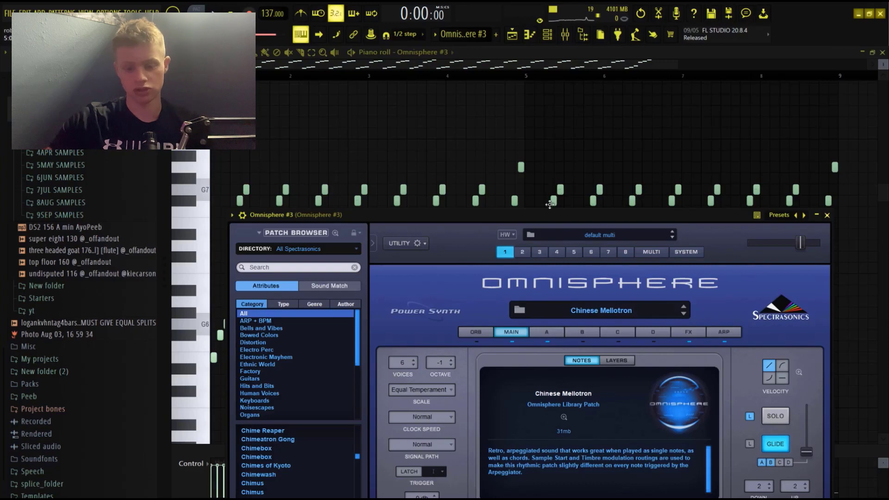
drag(547, 213, 505, 154)
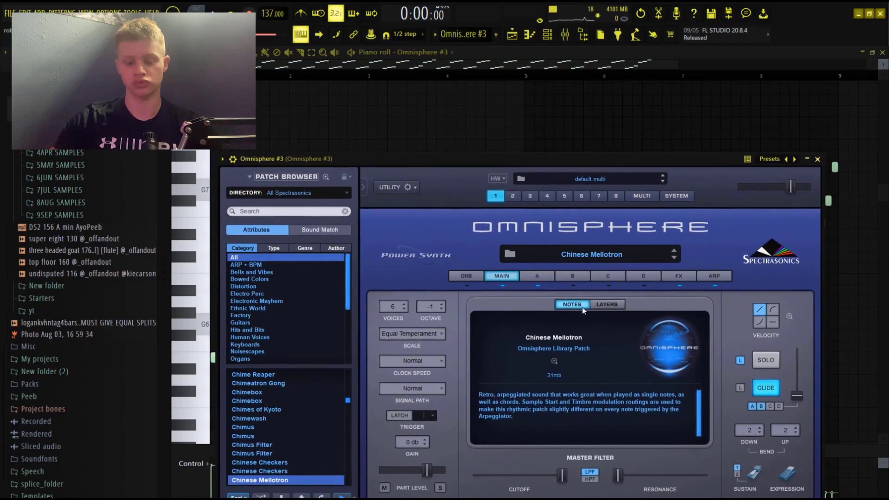
right_click(507, 127)
scroll(507, 127, down, 1)
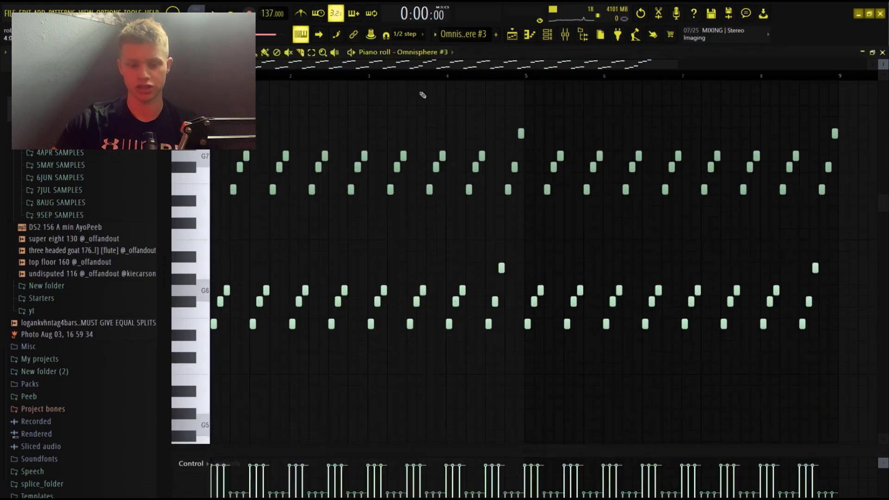
key(space)
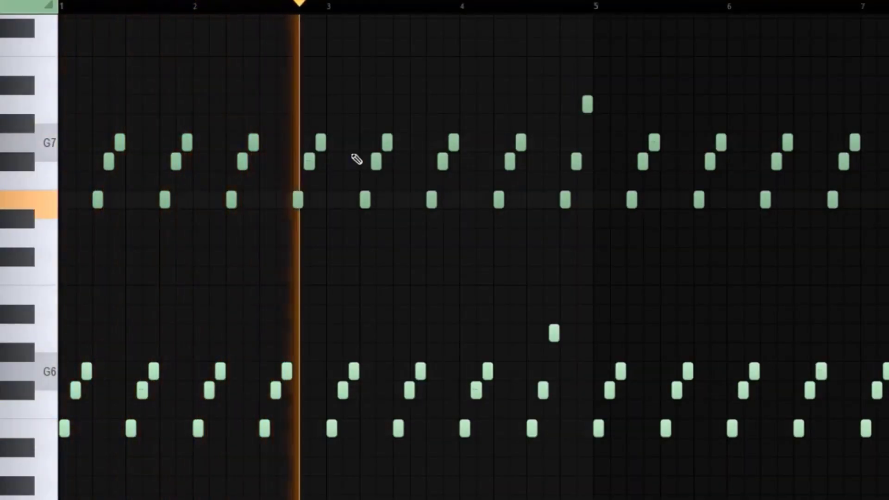
key(space)
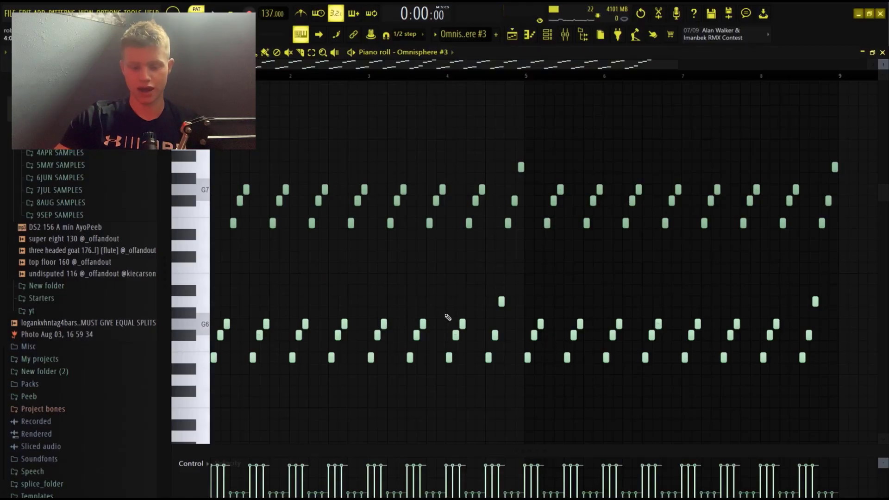
- Try transposing the first three upper-octave note groups of the Omnisphere #3 pattern by octaves
drag(370, 400, 211, 177)
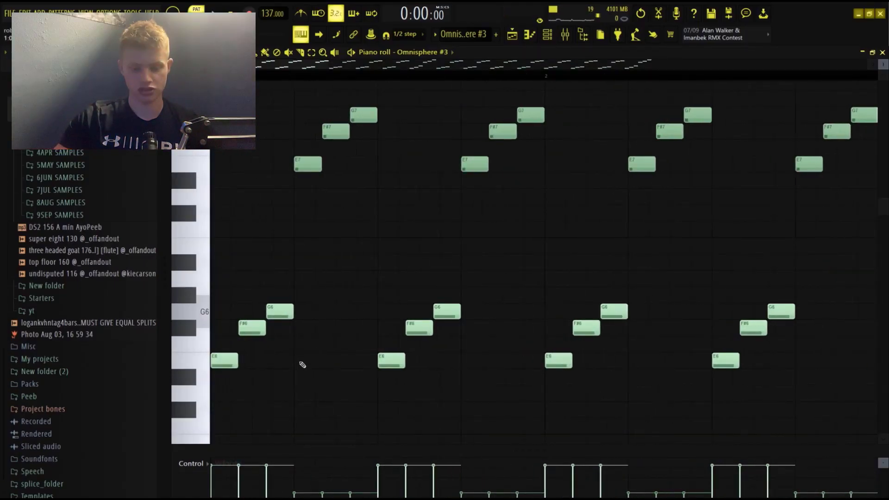
drag(289, 173, 722, 90)
ctrl+right_click(714, 116)
drag(466, 373, 262, 224)
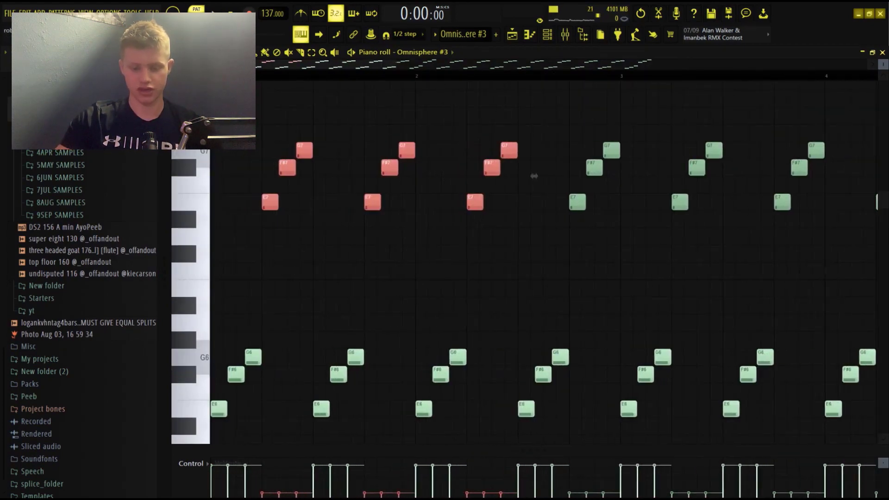
key(ctrl+Down)
key(Delete)
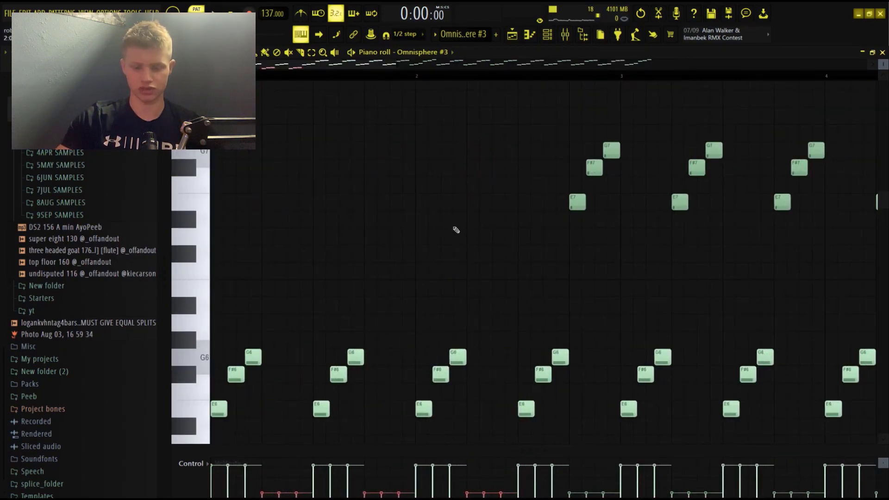
key(ctrl+Up)
key(ctrl+Up)
key(ctrl+Up)
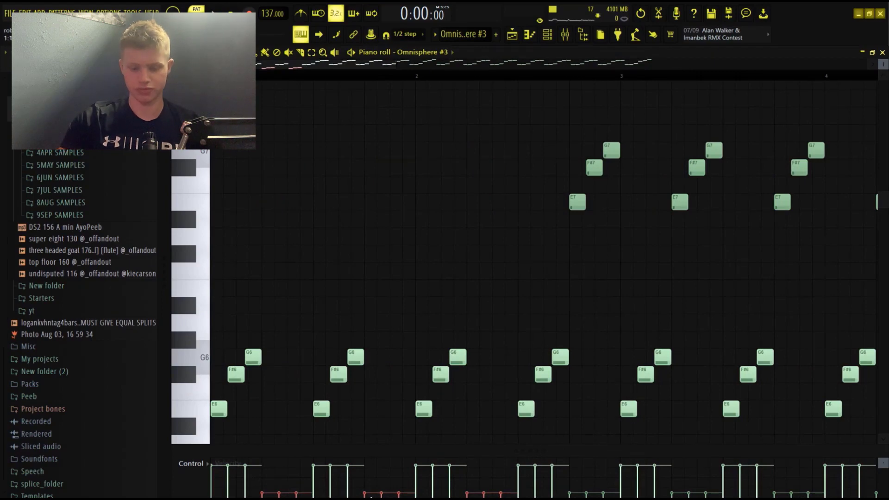
ctrl+right_click(645, 429)
ctrl+click(551, 273)
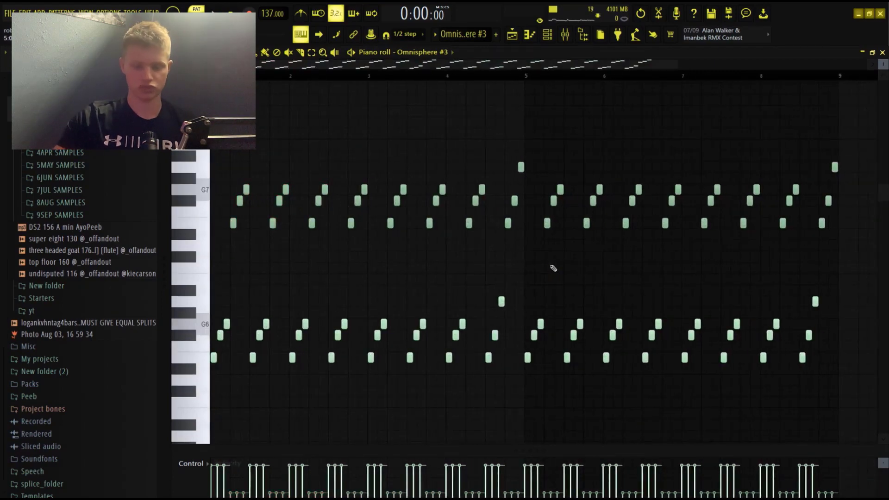
- Examine the A6 variation at the end of bar 4 in Omnisphere #3, then open and play the main Omnisphere pattern
drag(559, 305, 701, 360)
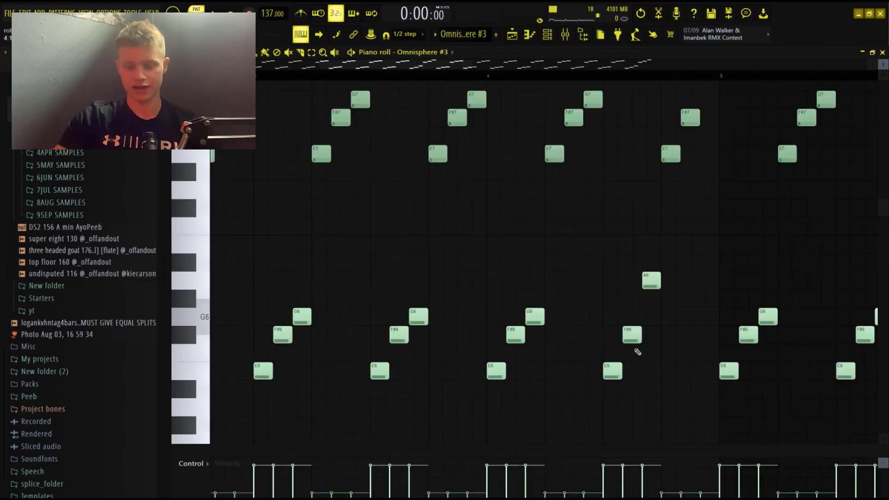
ctrl+right_click(660, 301)
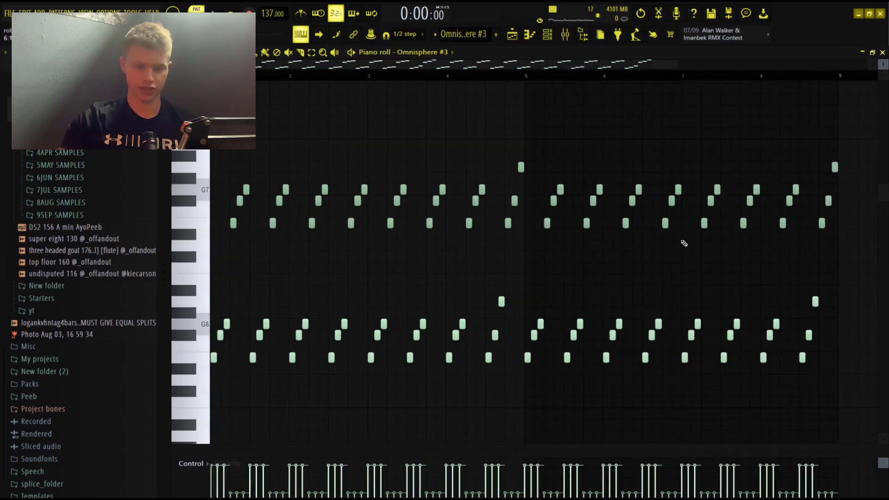
scroll(378, 92, up, 1)
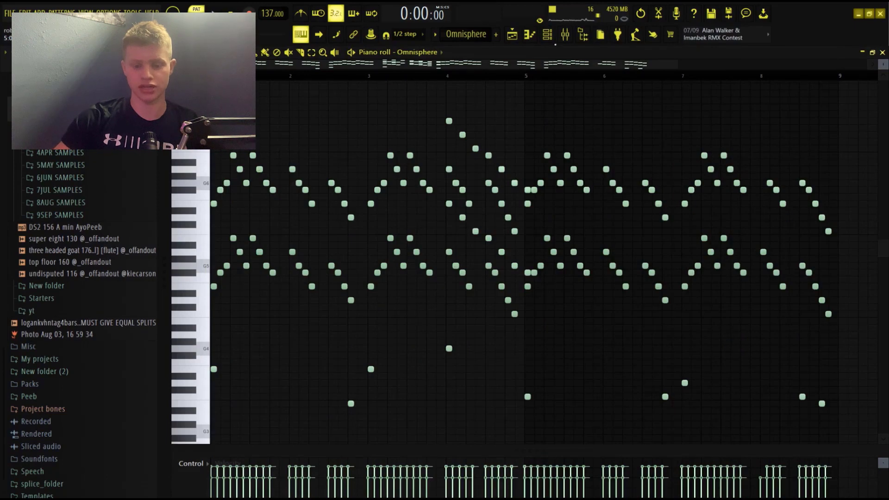
key(space)
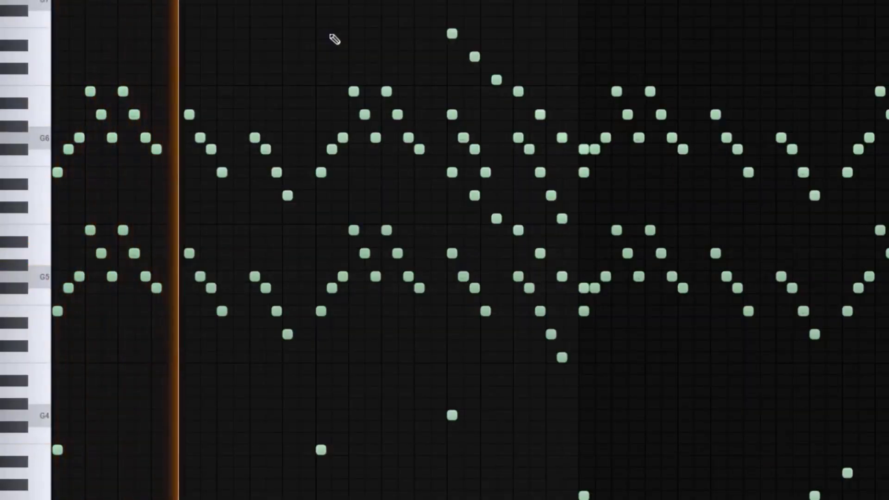
key(space)
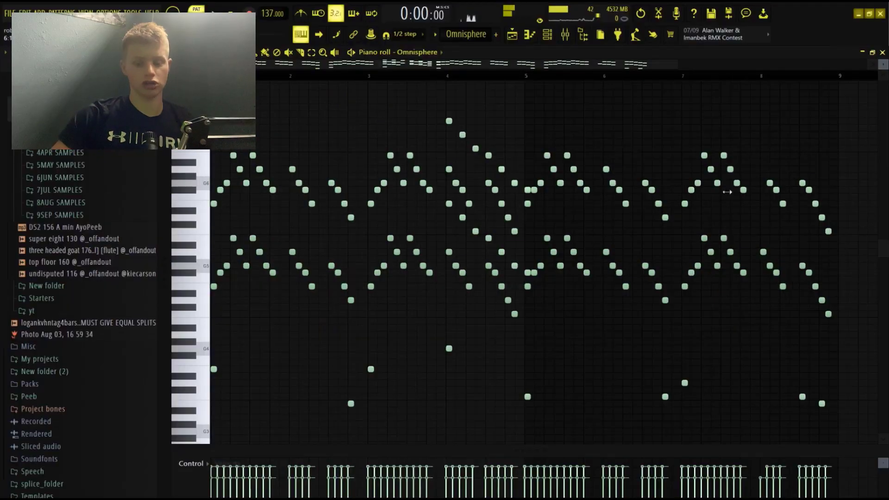
- Highlight the upper-octave copy of the Omnisphere melody, then examine the notes in its first three bars
drag(853, 234, 211, 105)
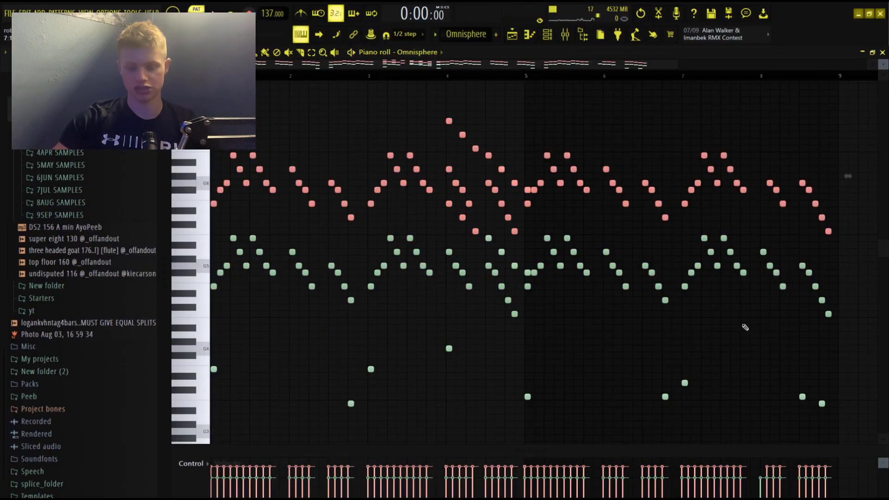
click(718, 328)
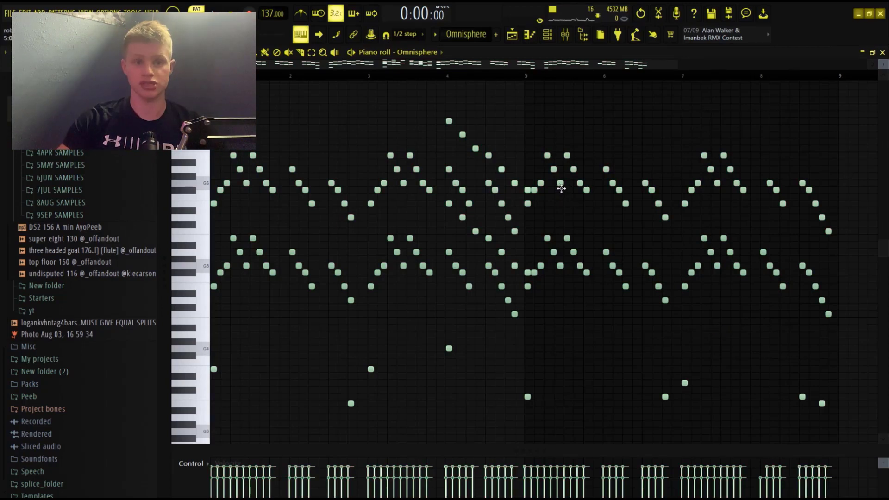
drag(478, 311, 211, 82)
scroll(257, 228, down, 2)
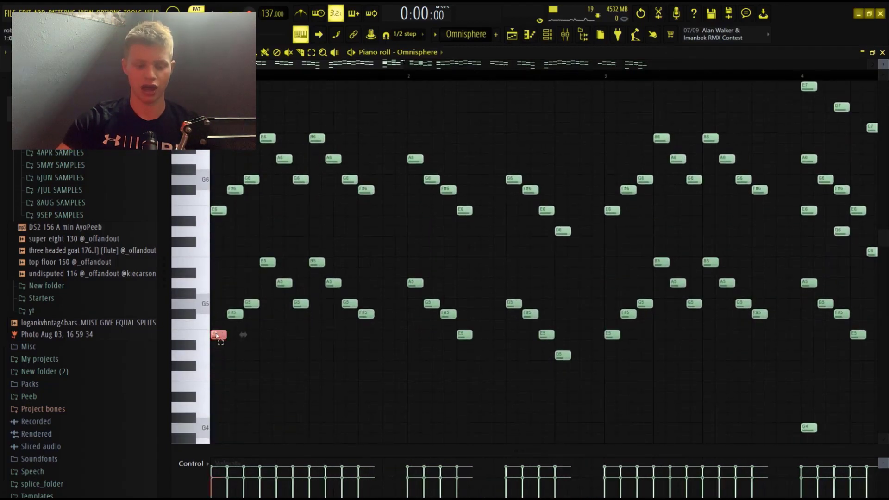
drag(213, 345, 261, 288)
click(321, 248)
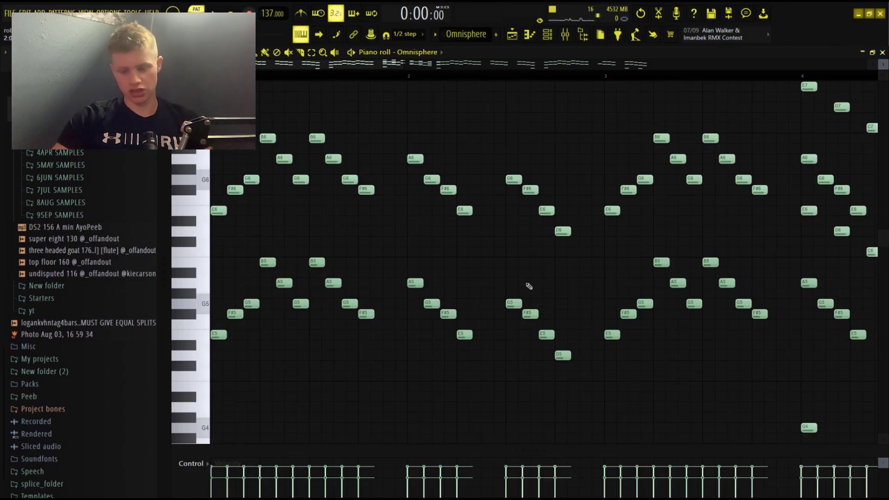
scroll(529, 286, down, 6)
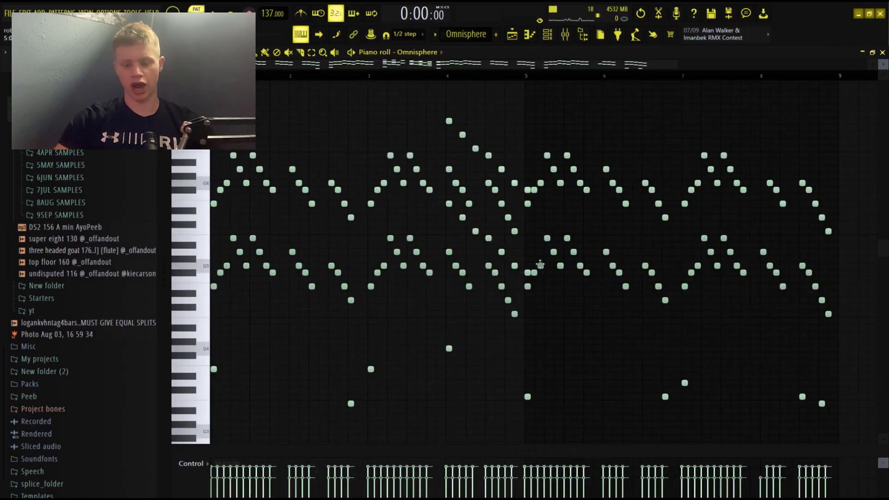
- Examine the descending counter-melody in bar 4 of the Omnisphere pattern and play it from the start of that bar
drag(640, 373, 235, 65)
drag(801, 363, 380, 88)
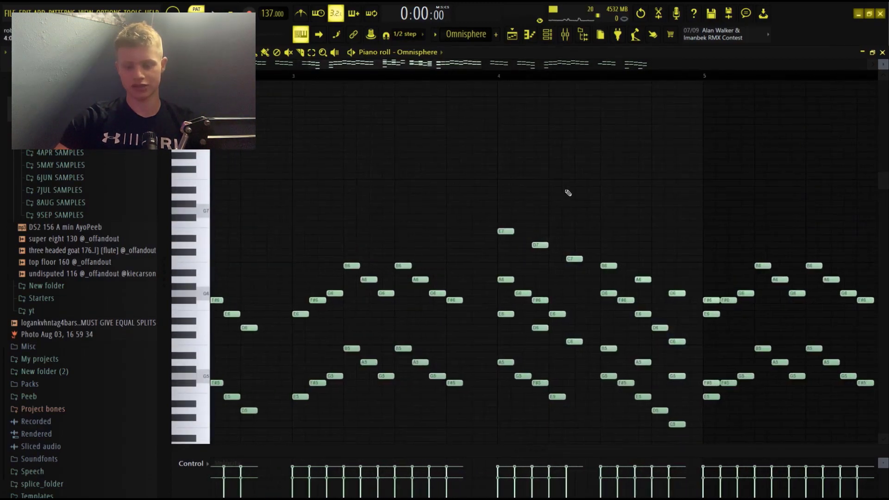
click(497, 75)
key(space)
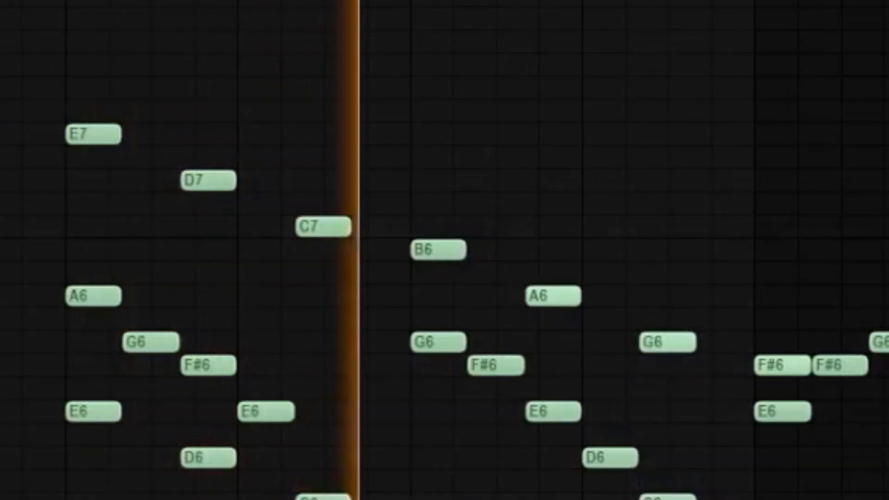
key(space)
ctrl+right_click(473, 152)
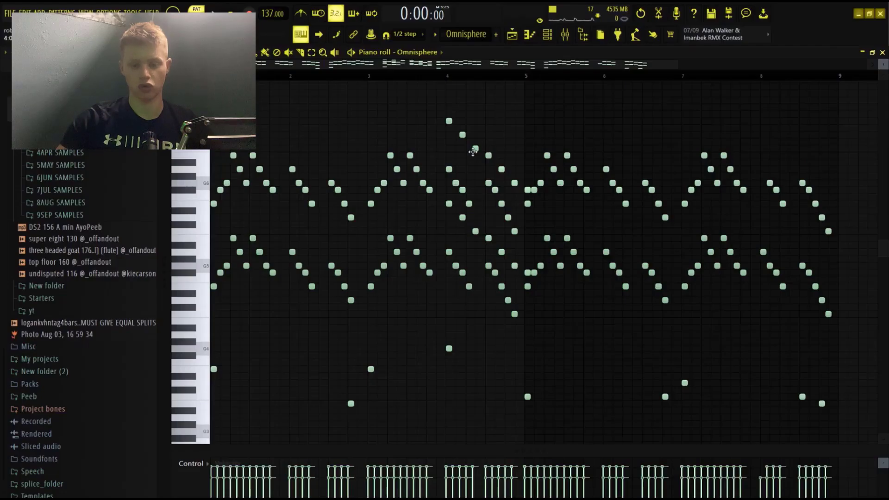
drag(716, 372, 317, 76)
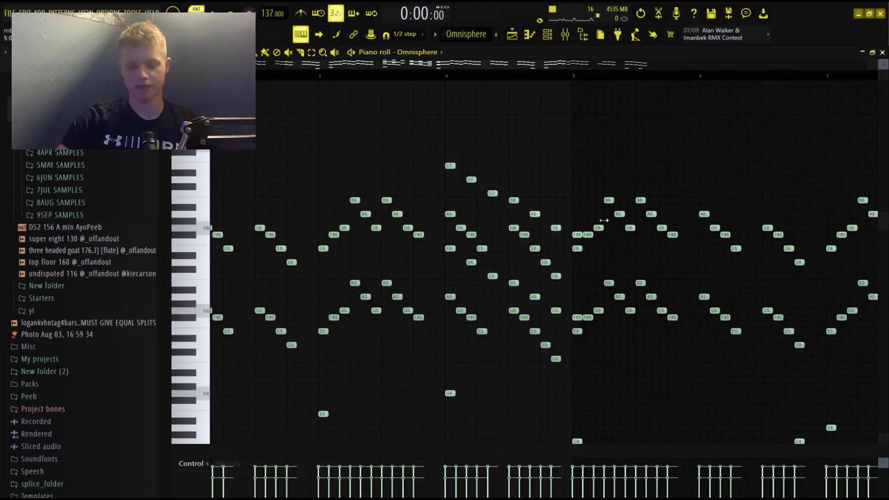
ctrl+right_click(604, 221)
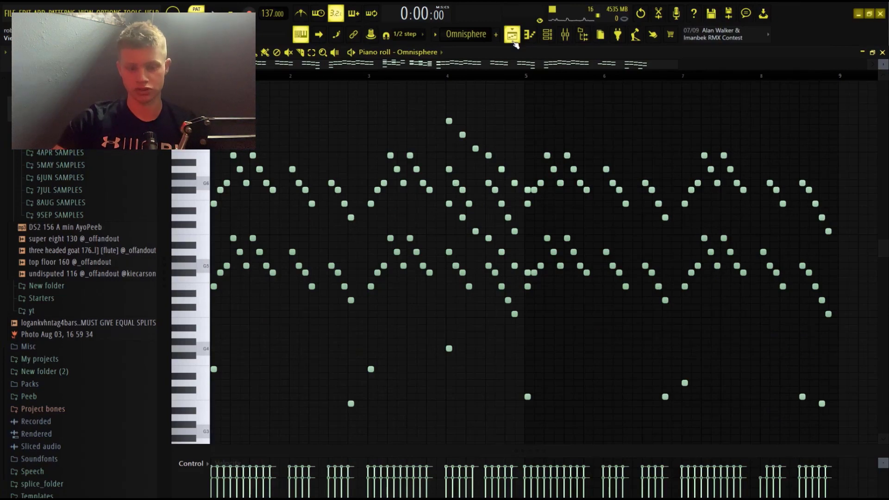
- Open the Omnisphere #4 pattern in the piano roll and examine the two-note chords in bar 1
click(513, 37)
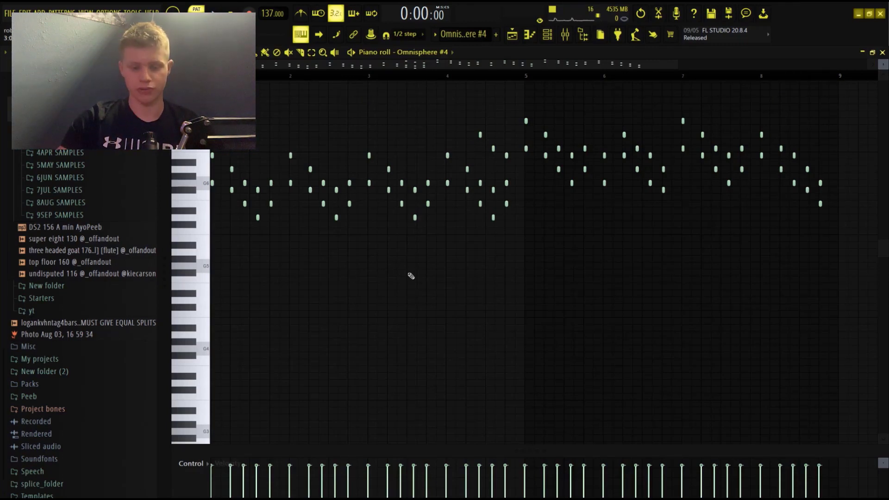
drag(406, 281, 212, 83)
drag(423, 326, 216, 206)
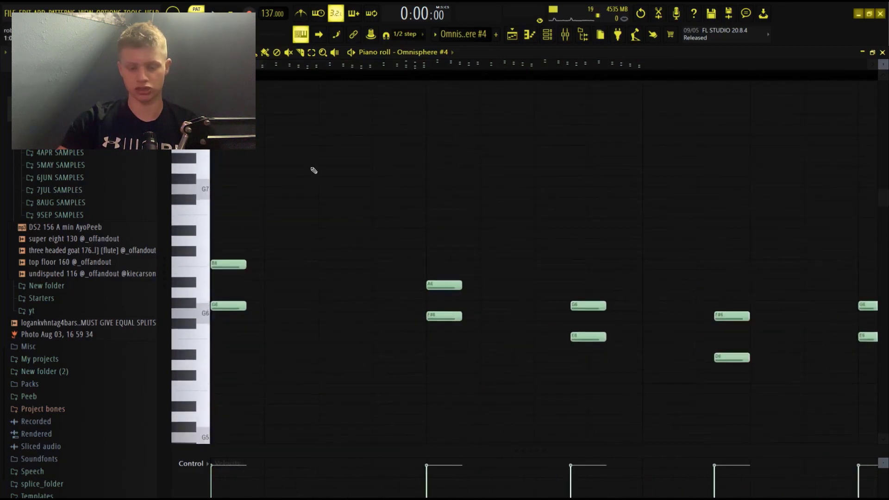
scroll(314, 171, down, 2)
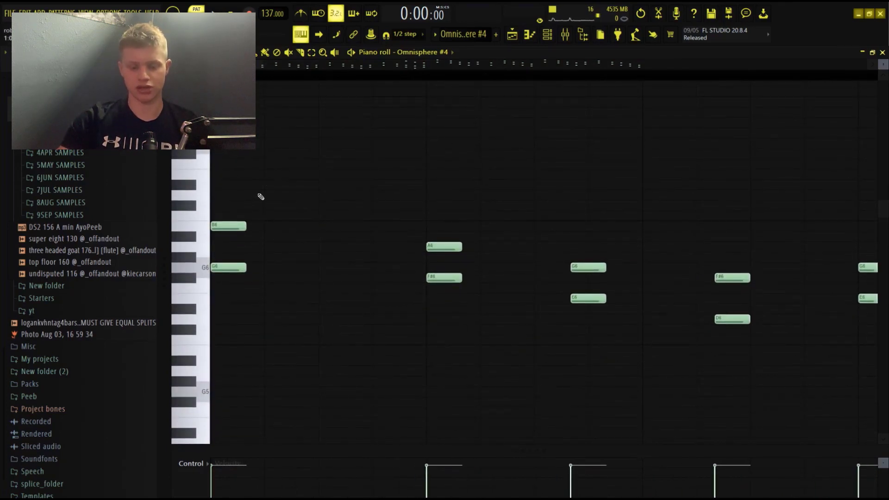
- Try moving the A6, F#6 and E6 notes of Omnisphere #4 to the start of bar 1
drag(441, 247, 215, 246)
drag(439, 278, 222, 279)
drag(585, 298, 225, 299)
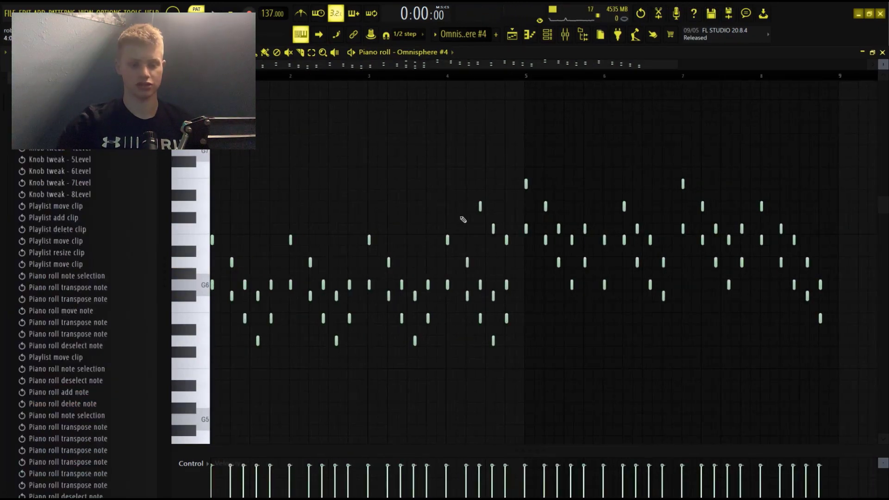
- Play the Omnisphere #4 pattern and inspect the layer A effects of its Backwards Cellios patch, closing the plugin window when done
key(space)
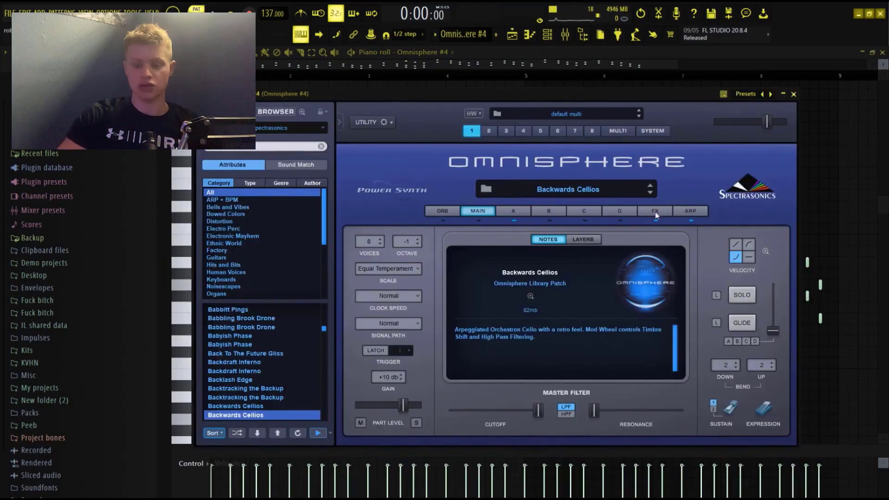
click(655, 212)
click(509, 238)
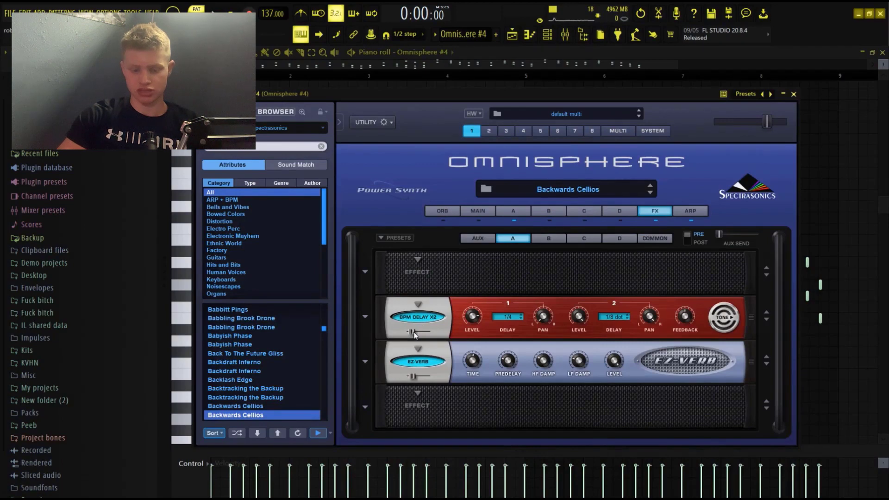
click(794, 94)
- Open the Omnisphere #2 pattern, play its opening bars in the piano roll, and return to the playlist
click(533, 33)
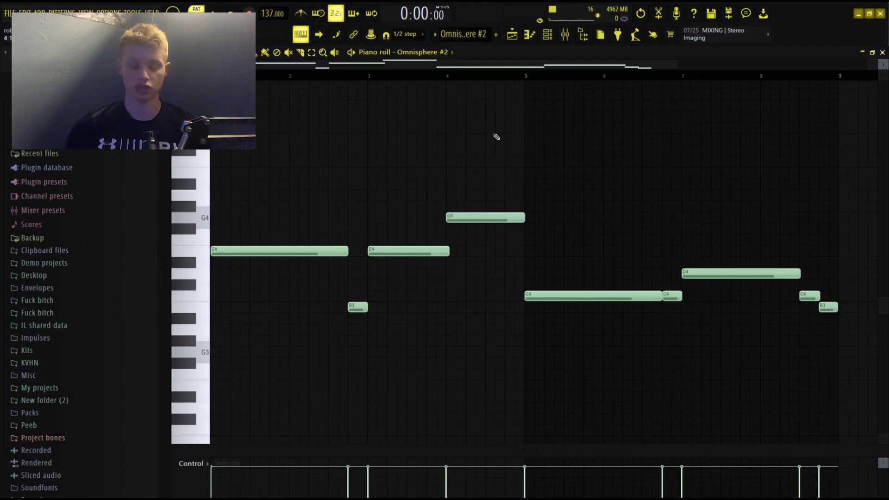
scroll(497, 137, down, 1)
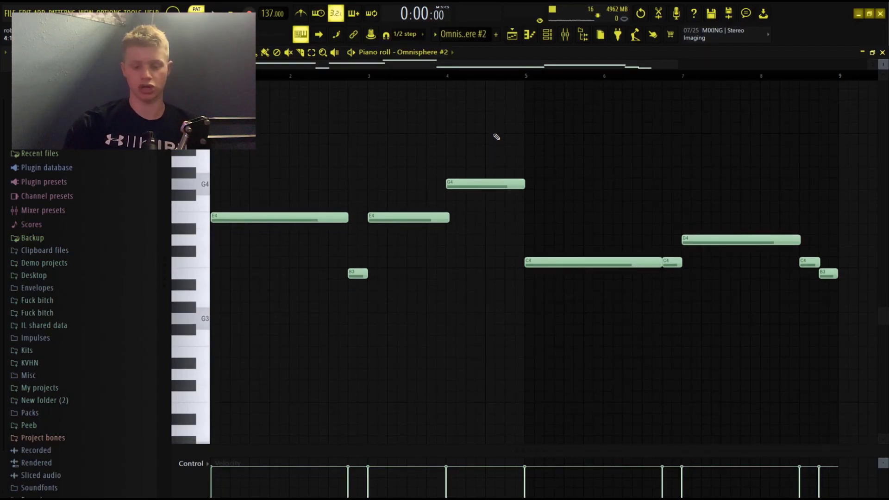
key(space)
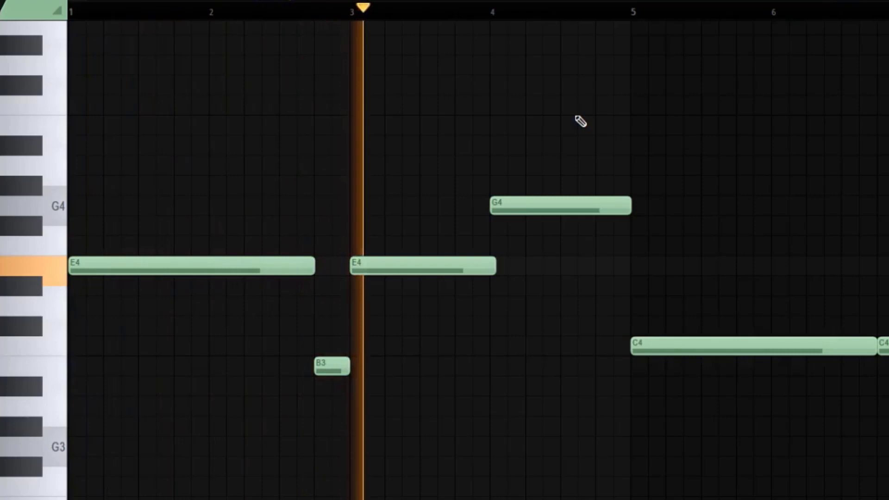
key(space)
click(514, 34)
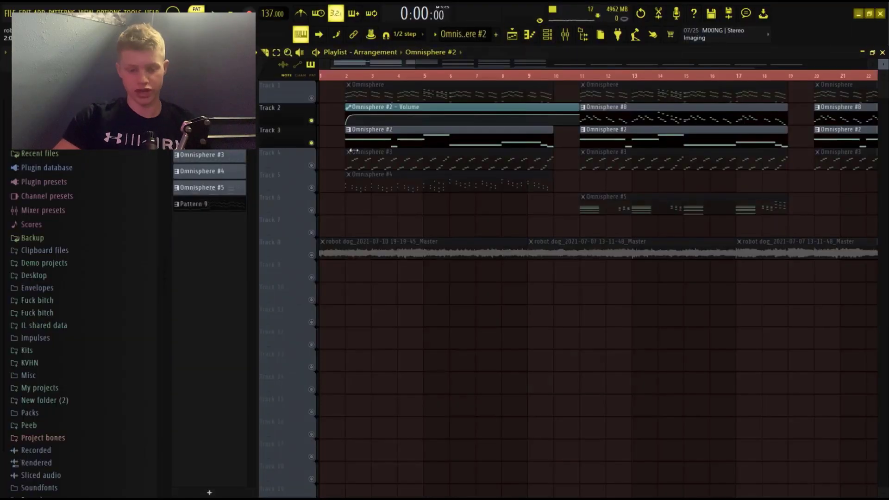
- Open the mixer and inspect the Omnisphere #3 track's Fruity parametric EQ 2 and ValhallaSpaceModulator effects, closing the plugin windows when done
ctrl+right_click(419, 168)
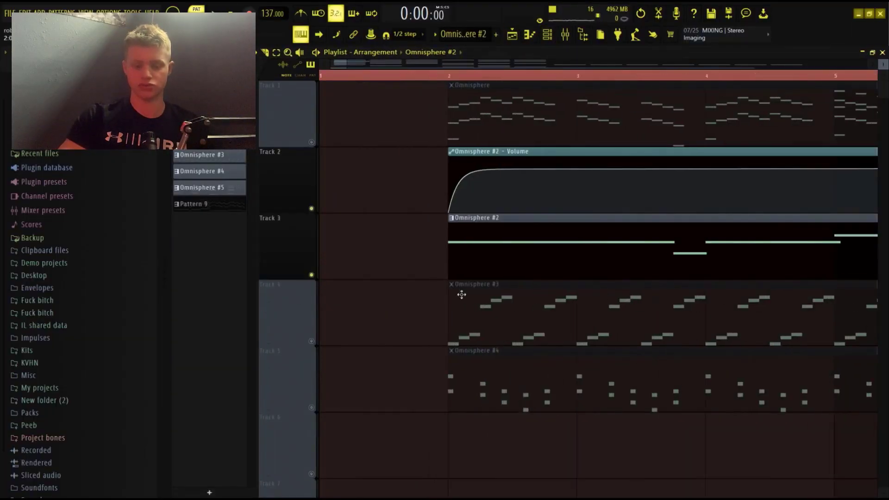
ctrl+right_click(534, 219)
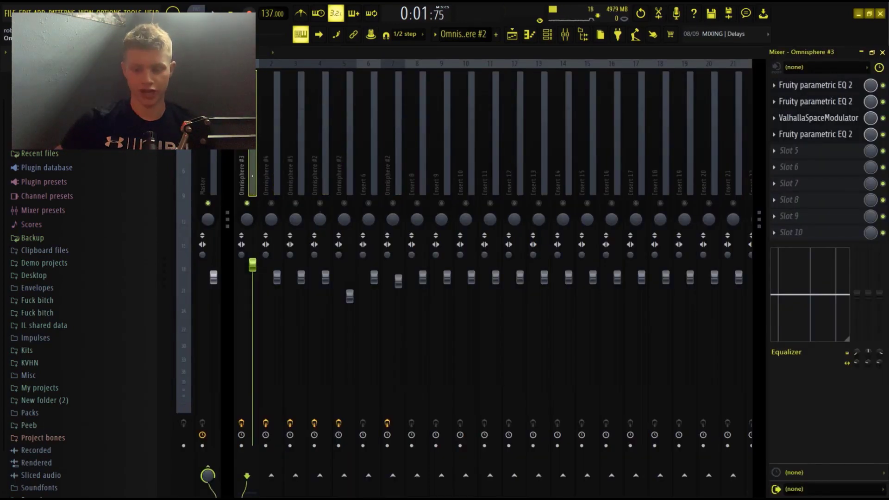
click(800, 89)
click(820, 92)
click(823, 108)
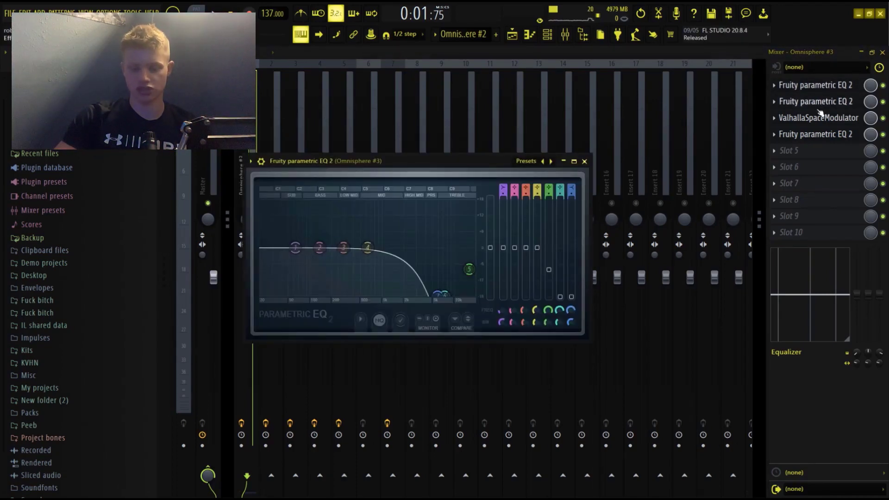
key(Escape)
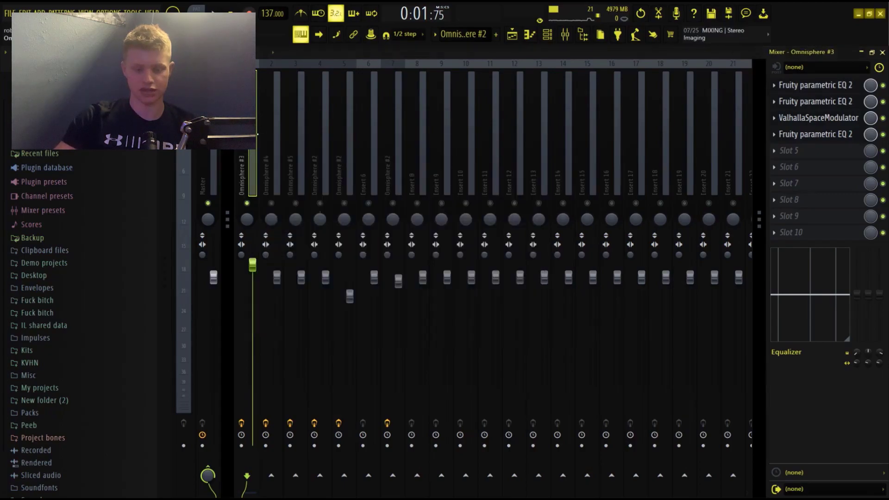
key(space)
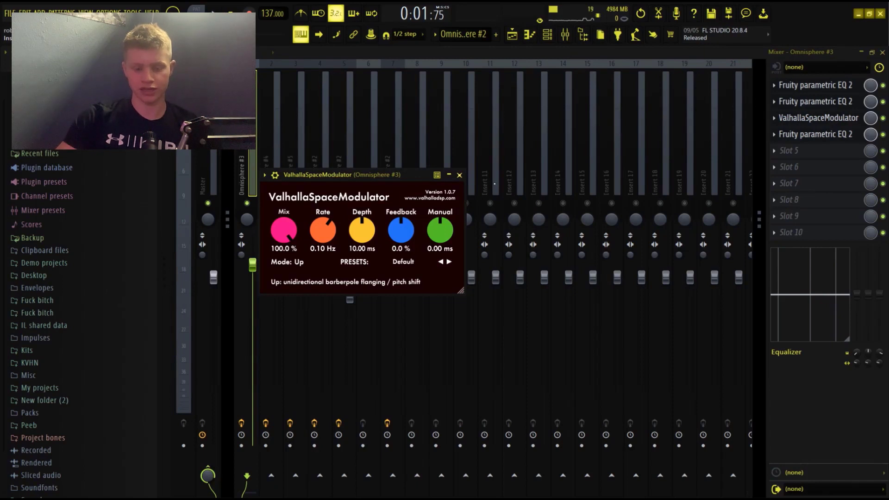
click(840, 139)
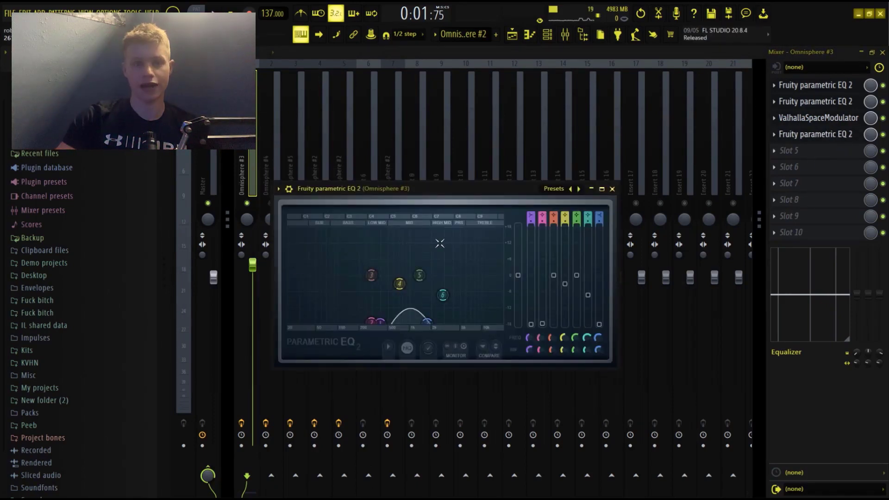
click(613, 189)
- Solo and play the Omnisphere #2 track on mixer insert 4, and inspect its first Fruity parametric EQ 2
click(319, 174)
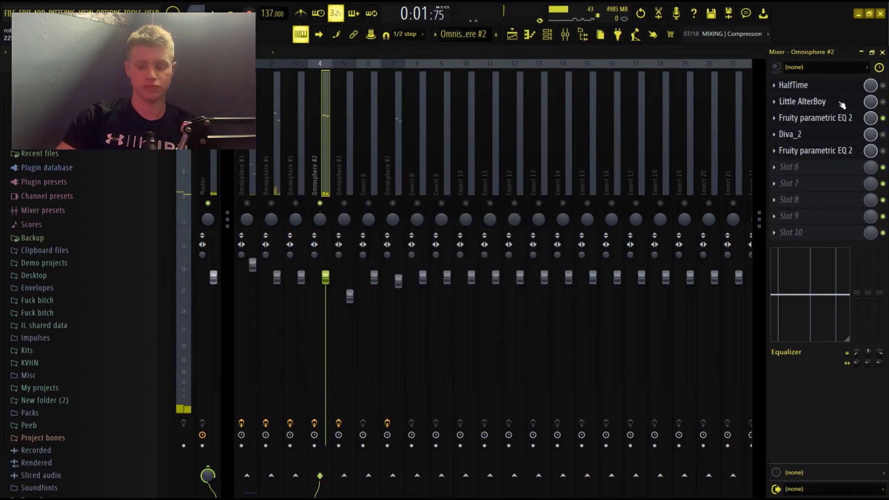
click(811, 119)
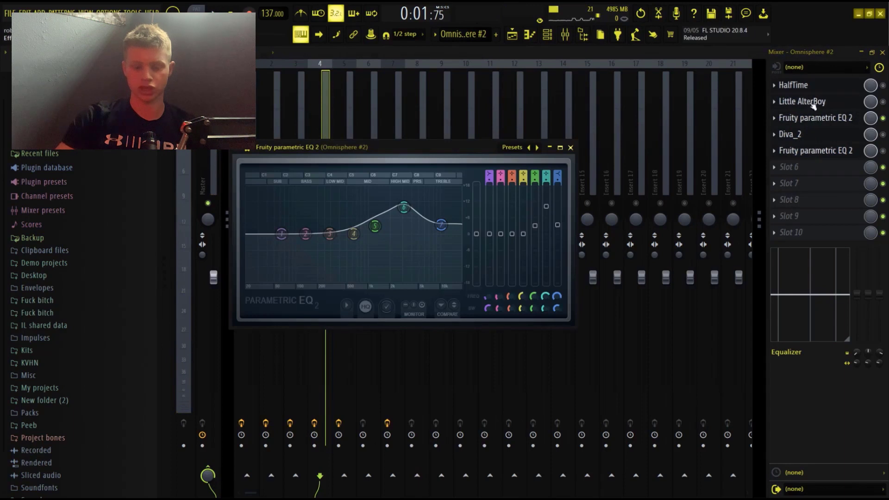
click(571, 147)
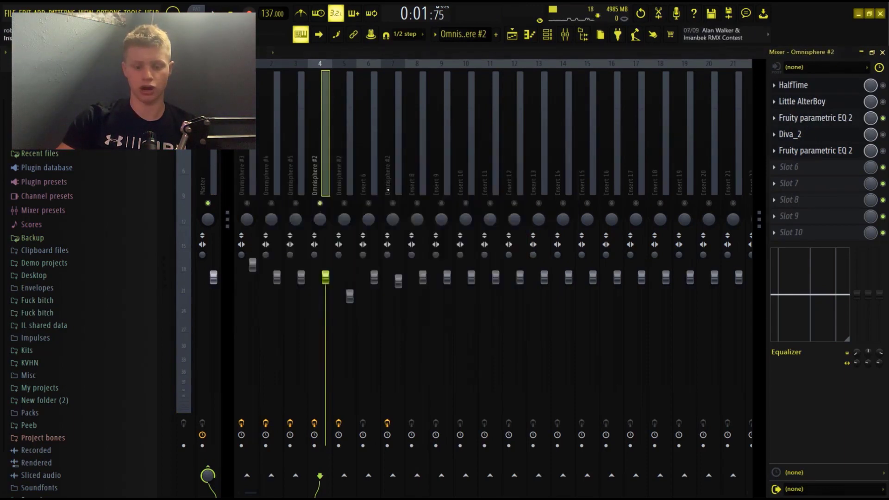
click(321, 203)
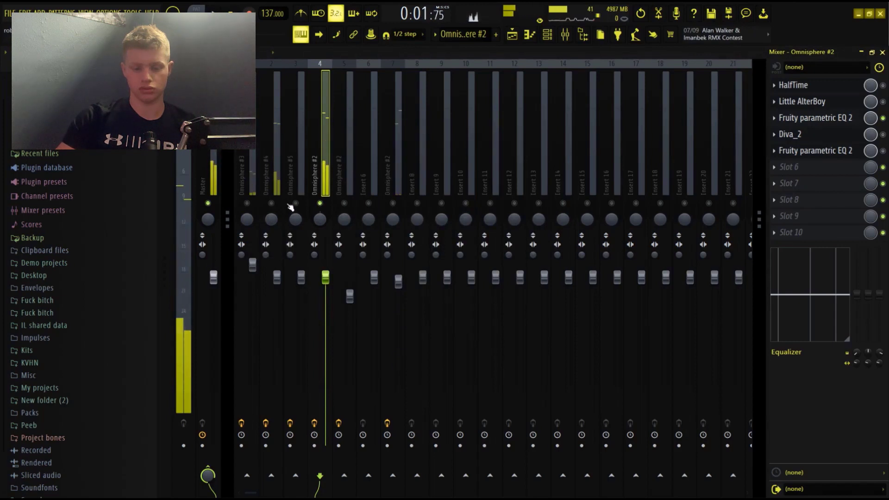
- Solo the Omnisphere #4 mixer track, inspect its MagicSwitch and parametric EQ, and check the EQ on the Omnisphere #2 track at insert 7
right_click(271, 203)
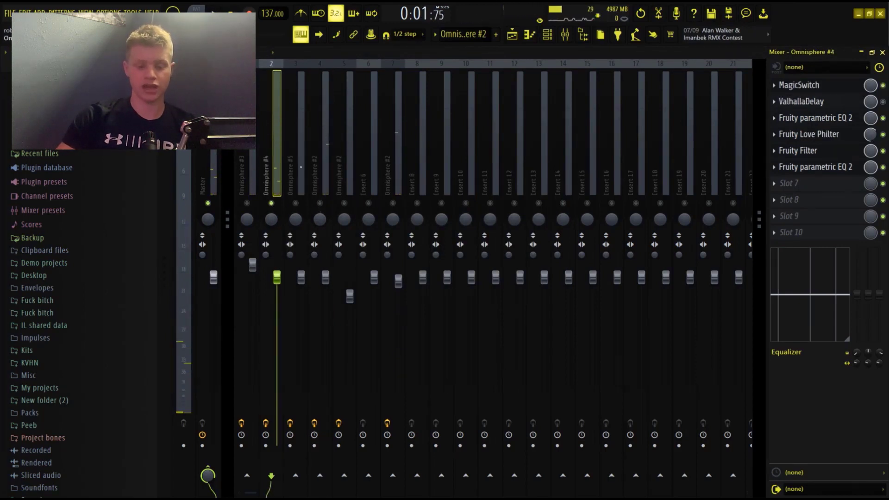
click(812, 89)
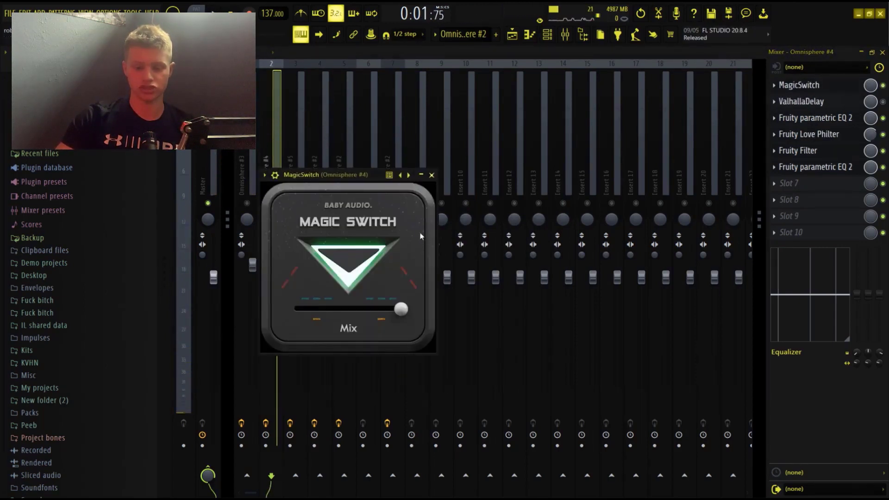
click(816, 89)
click(823, 92)
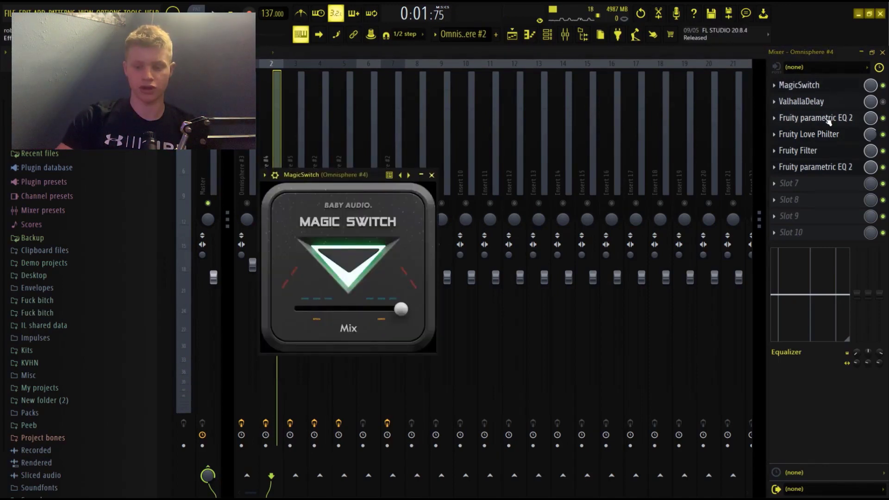
click(829, 122)
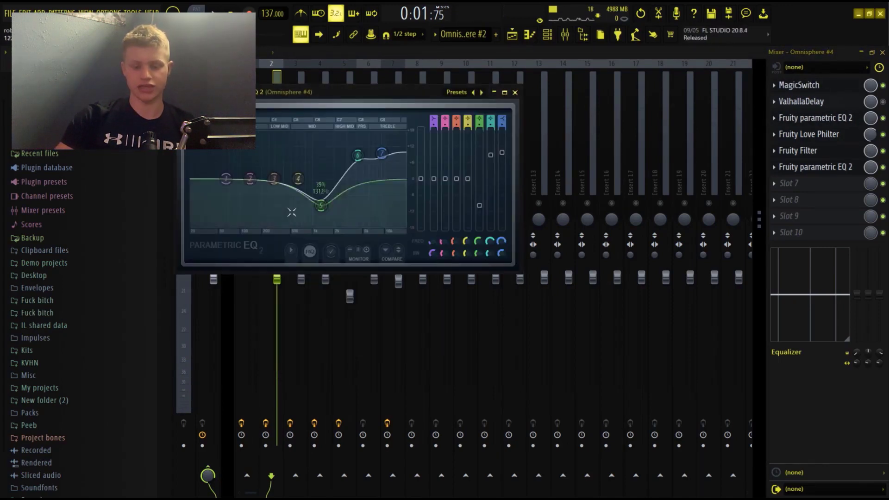
click(826, 137)
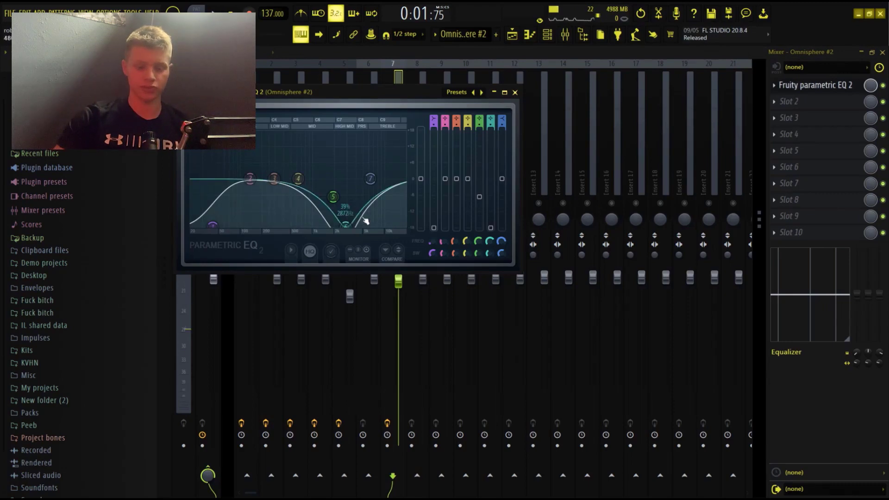
click(515, 92)
- Return to the playlist and delete the Omnisphere clips between bars 29 and 55 on tracks 1 to 7
key(F5)
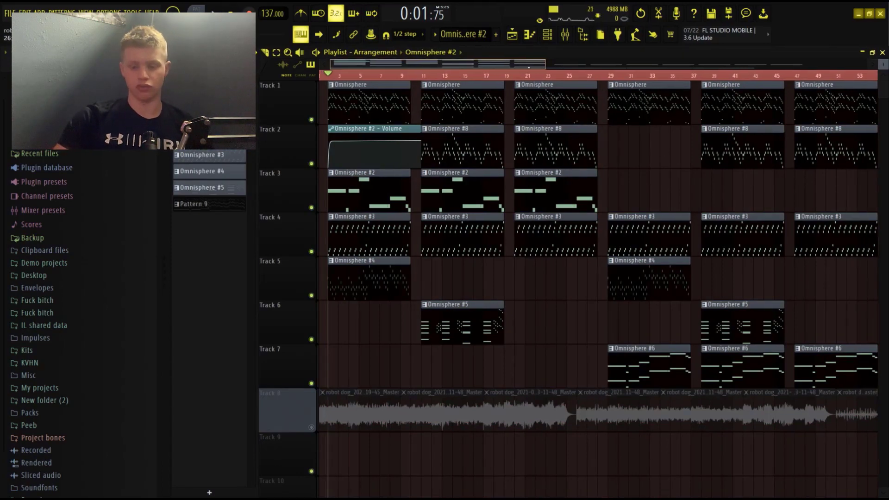
scroll(473, 272, down, 2)
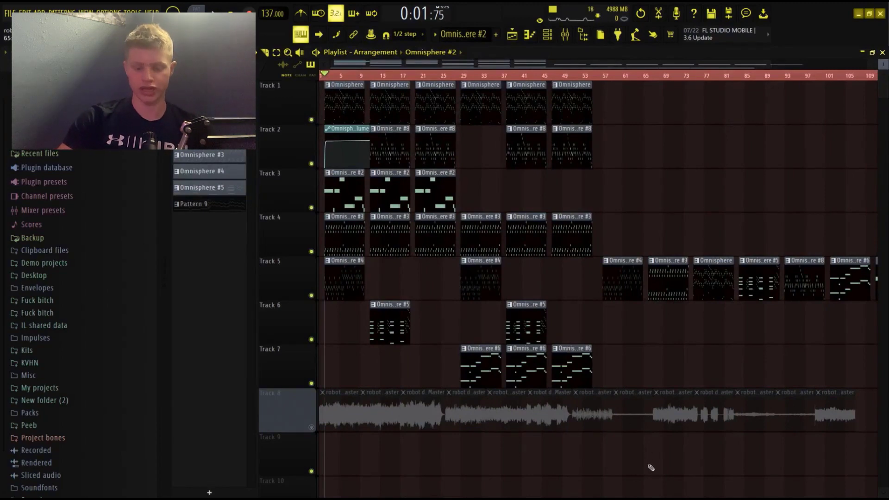
drag(656, 481, 325, 100)
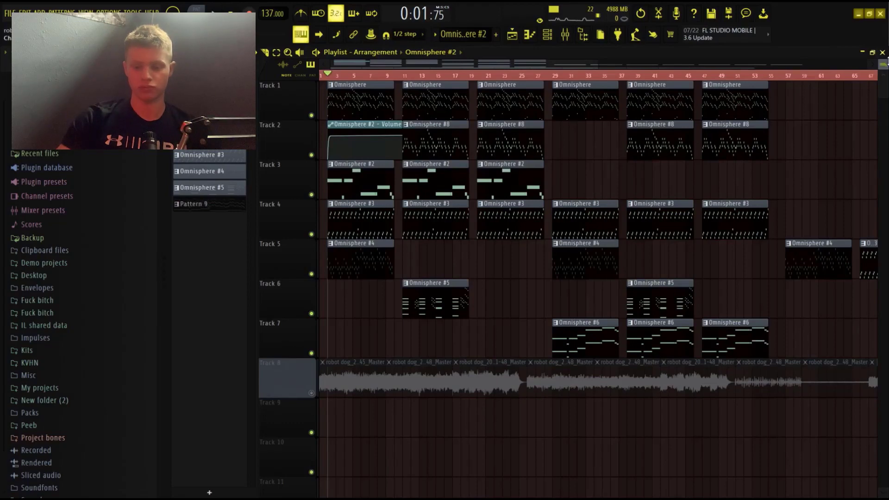
drag(888, 68, 888, 70)
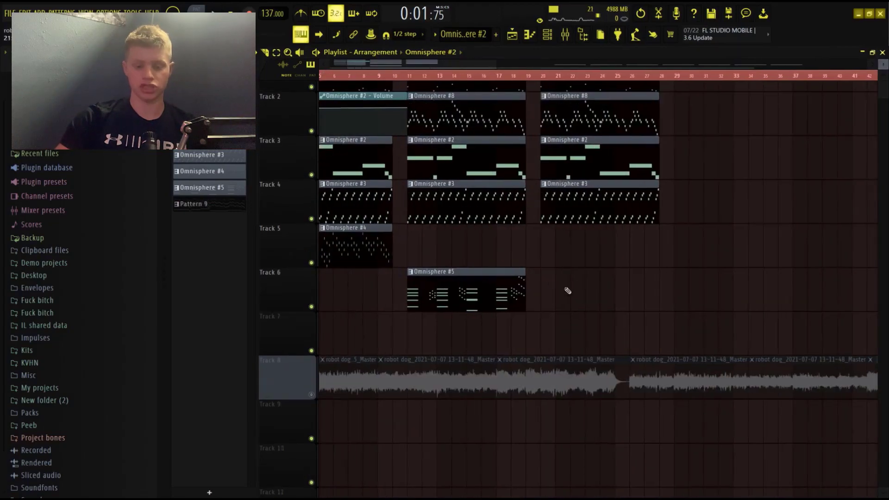
drag(667, 397, 323, 85)
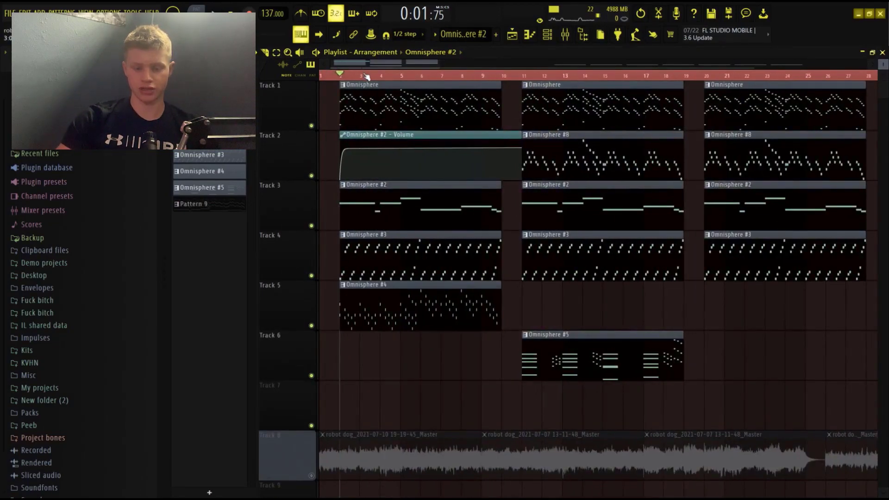
- Play the section from bar 11 to 19, and open the Omnisphere #5 pattern to view its Blueberry Fields patch
key(space)
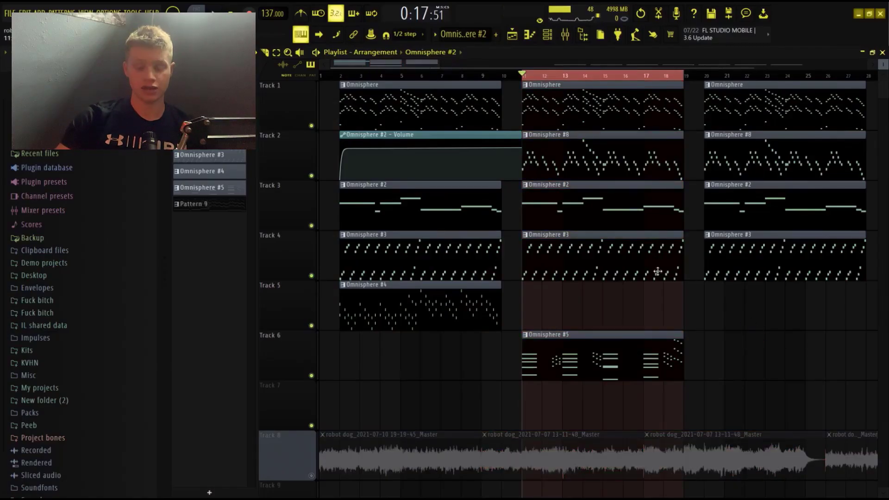
double_click(646, 355)
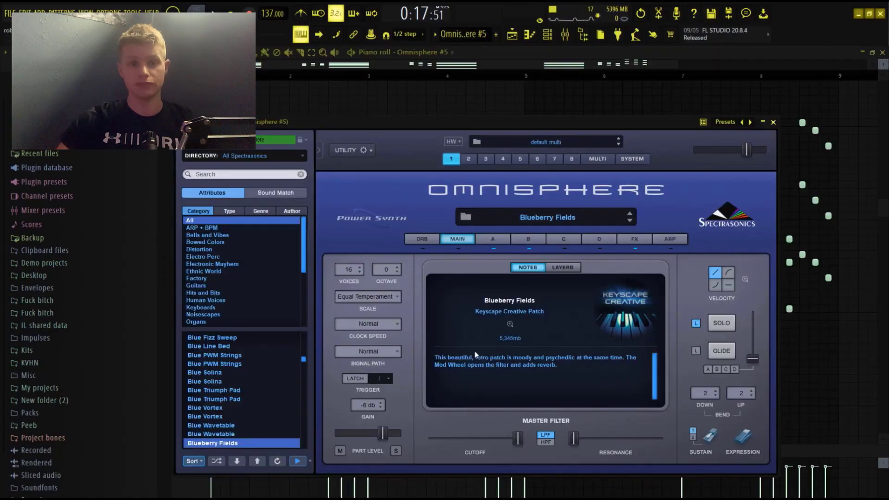
click(470, 110)
- Examine and play the Omnisphere #5 chords and short notes in the piano roll, replay from the end of the bar 7 chord, and return to the playlist
scroll(359, 206, up, 1)
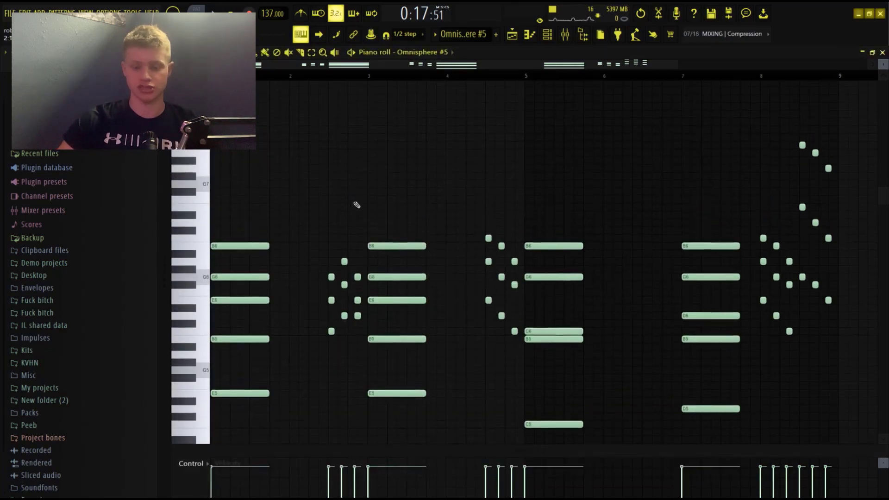
scroll(361, 176, down, 2)
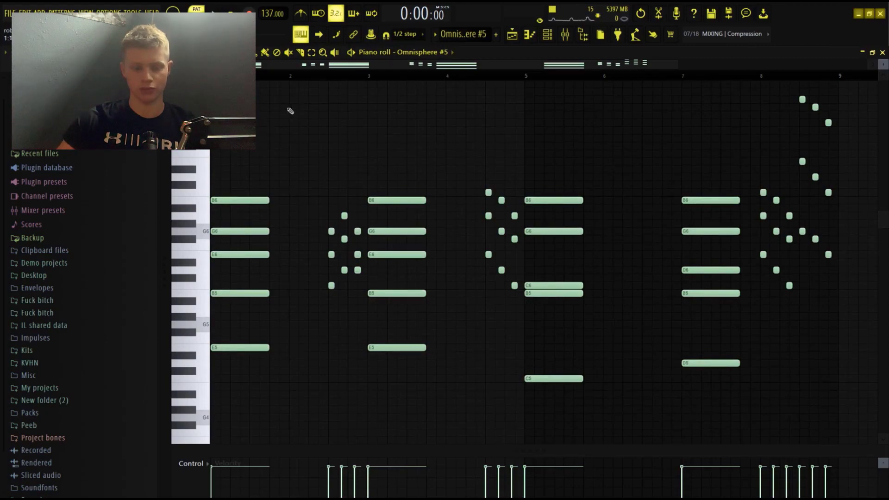
key(space)
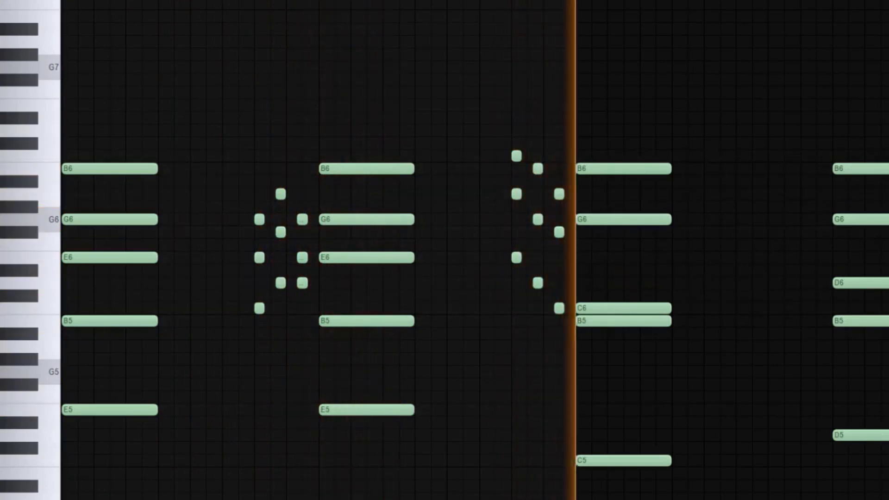
key(space)
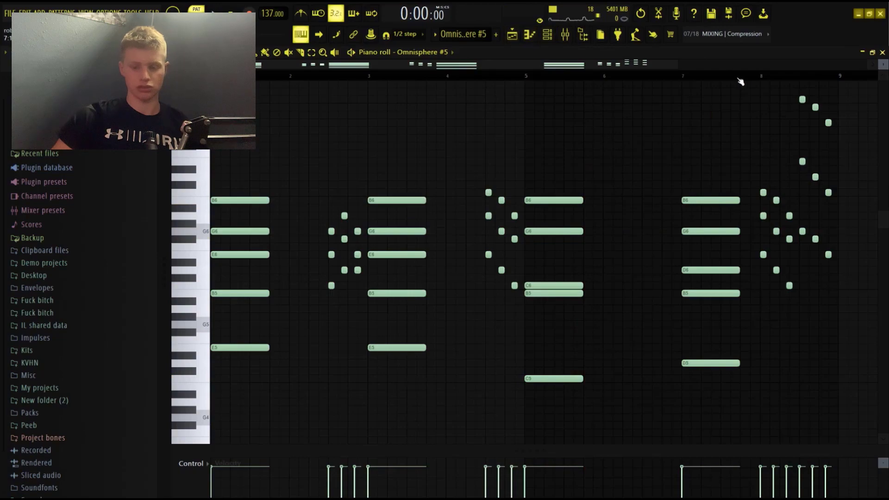
click(740, 75)
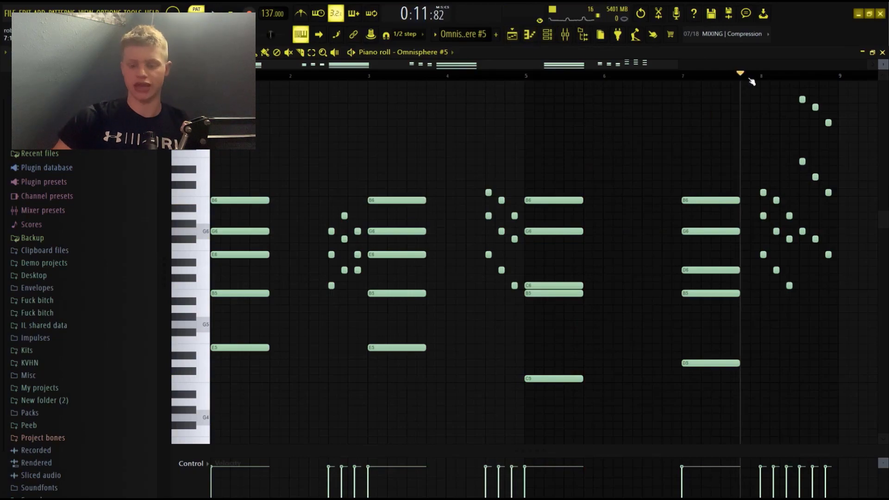
key(space)
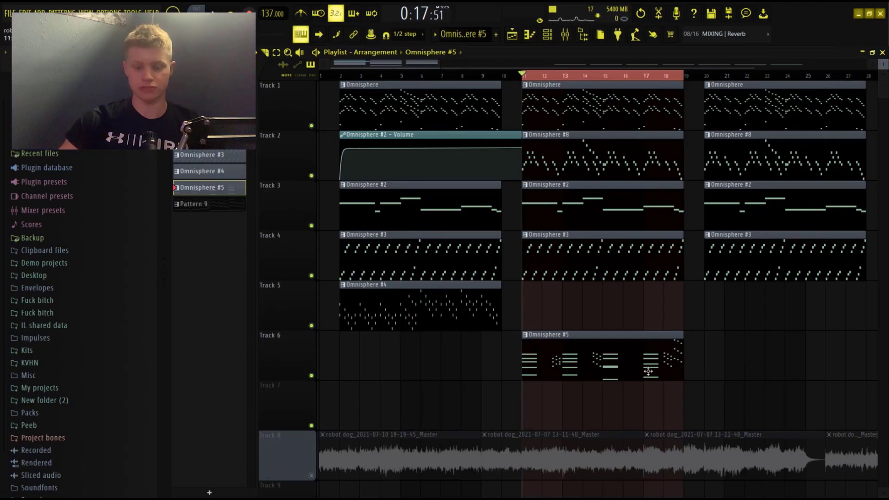
- Set the playback loop over bars 20 to 27 and play the third section of the arrangement
drag(704, 75, 866, 85)
right_click(838, 346)
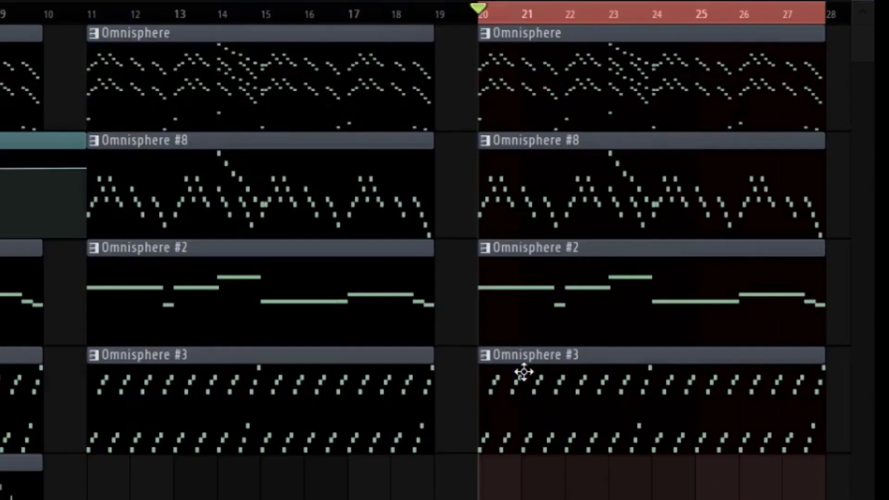
key(space)
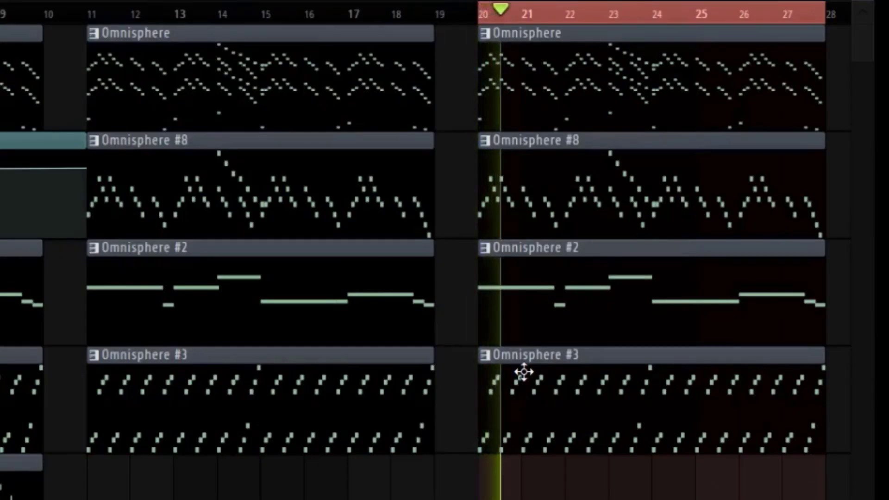
key(space)
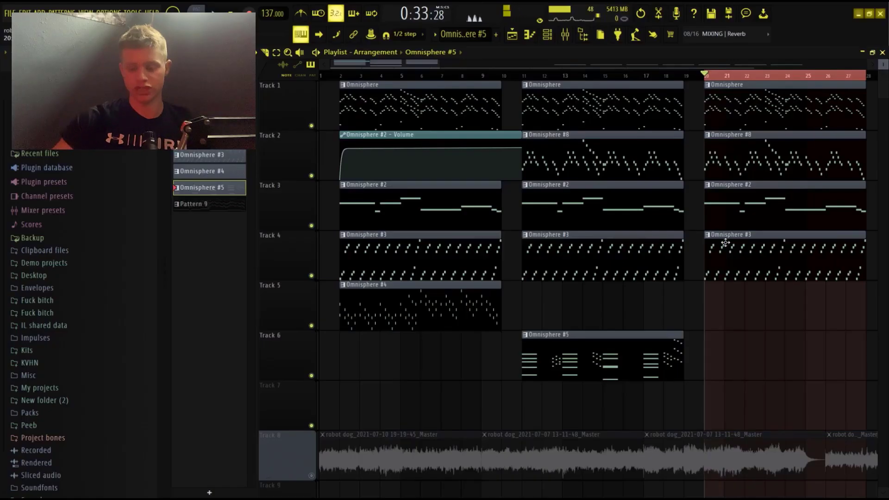
scroll(524, 373, down, 4)
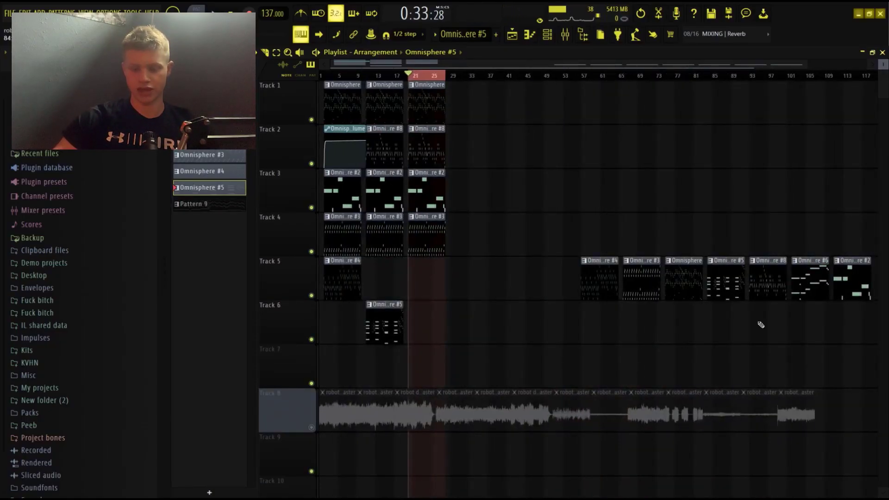
right_click(313, 428)
key(ctrl+a)
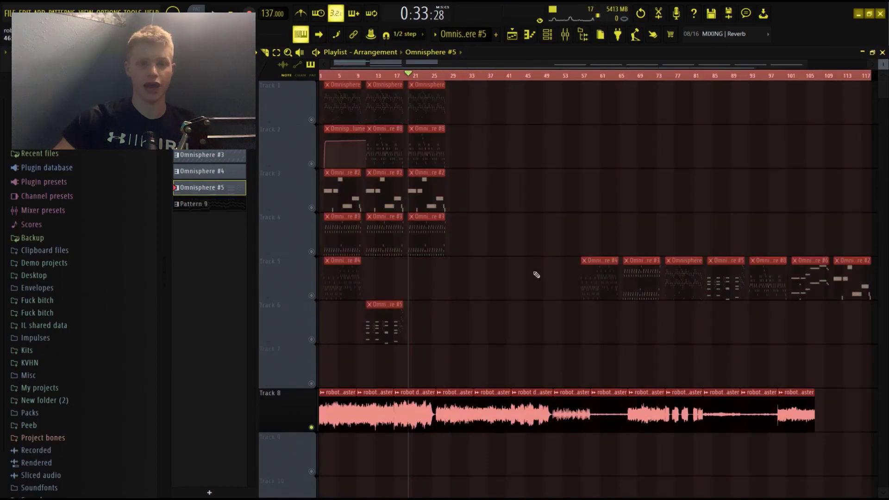
key(ctrl+d)
scroll(531, 289, down, 1)
double_click(419, 349)
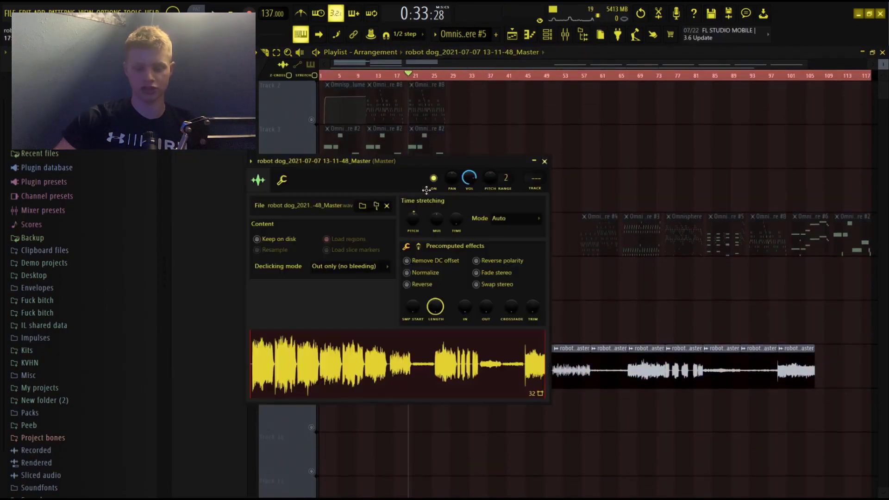